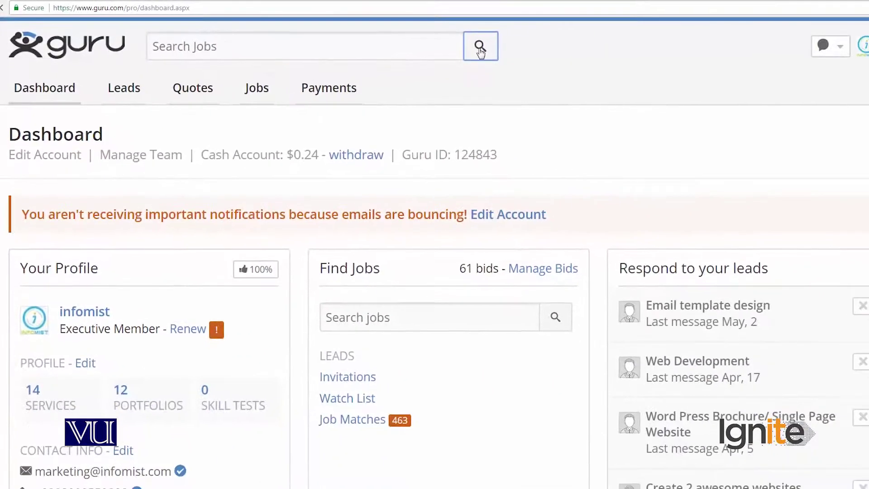
- Filter job listings to Writing & Translation and open 'Unique and attractive content' in a new tab
click(481, 52)
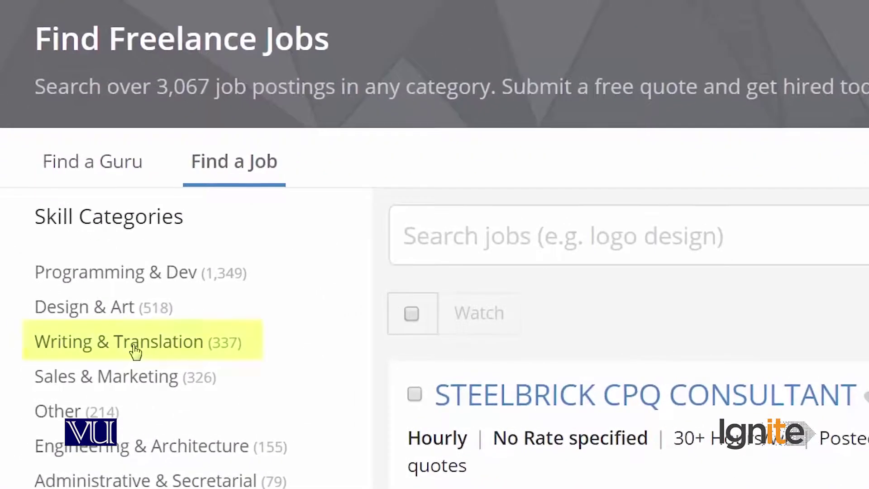
click(135, 350)
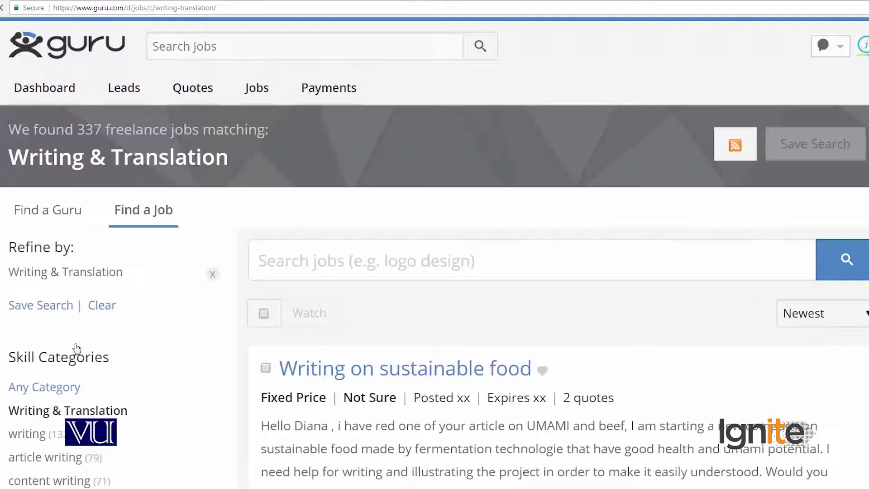
scroll(378, 313, down, 2)
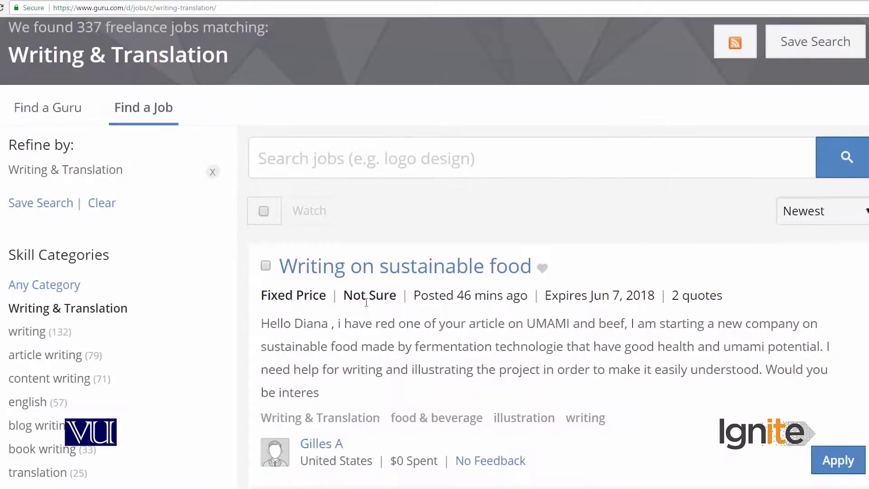
scroll(367, 302, down, 4)
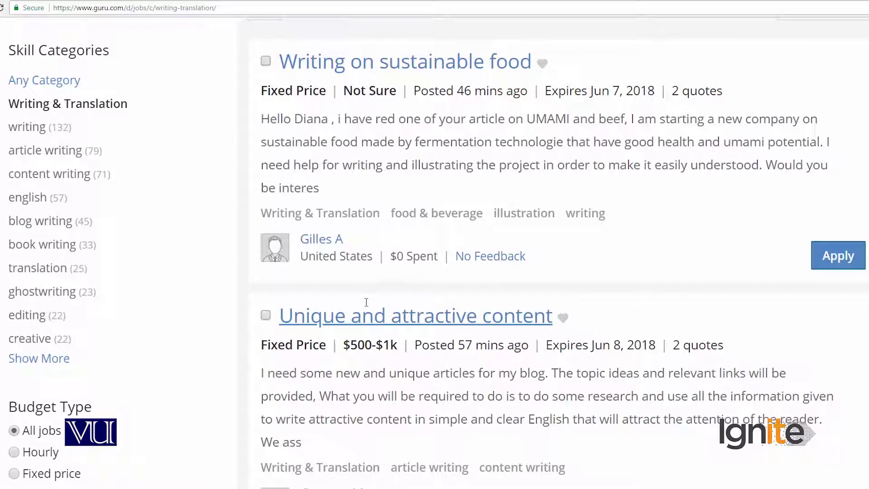
scroll(367, 303, down, 1)
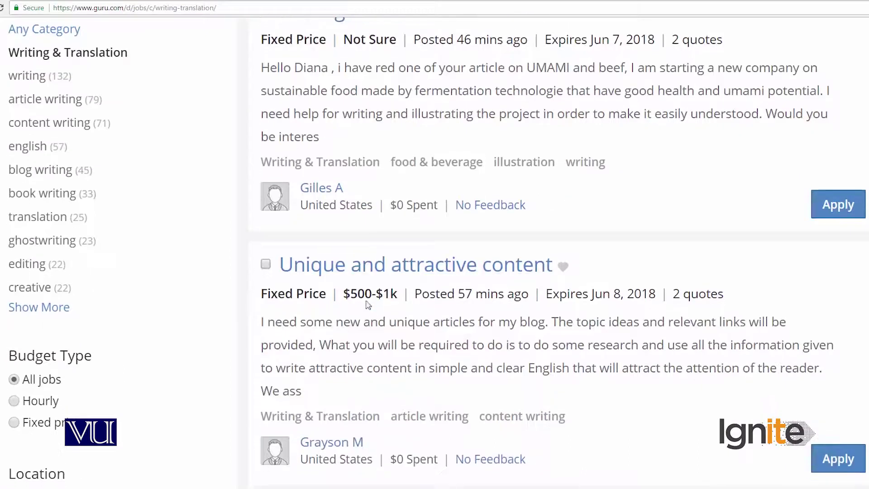
right_click(375, 269)
click(386, 278)
- Switch to the 'Unique and attractive content' job tab and scroll down through its details
click(181, 0)
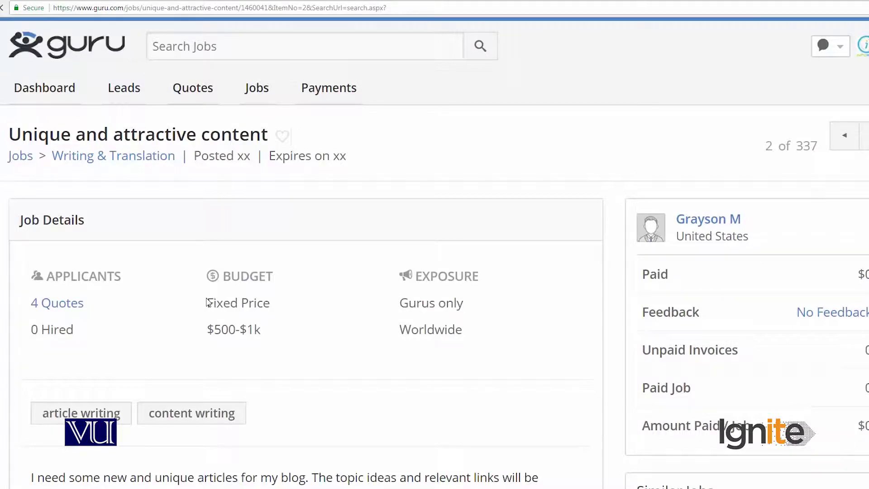
scroll(208, 302, down, 3)
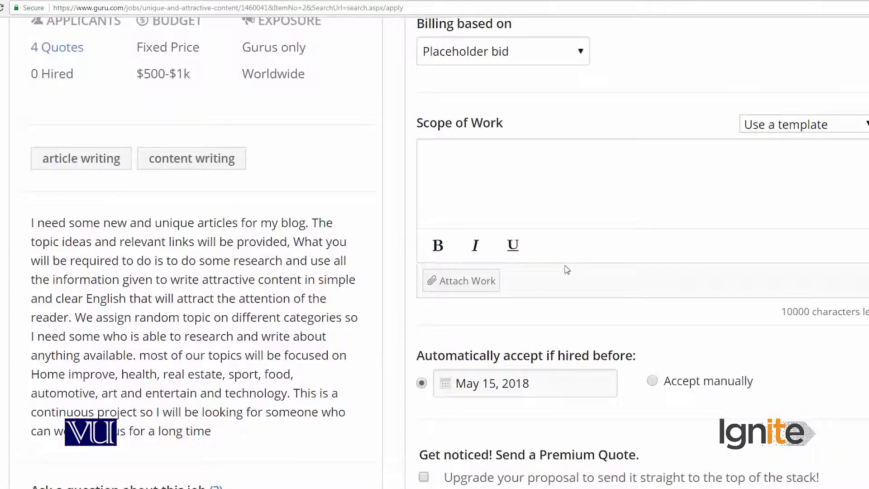
- Type a greeting to the client and an introduction as a creative content writer blogging for 3 years
text(Dear )
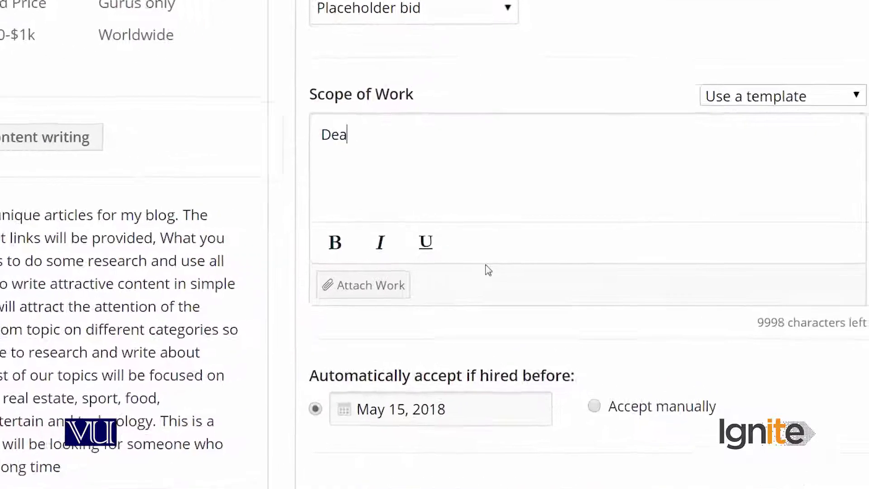
text(Gray)
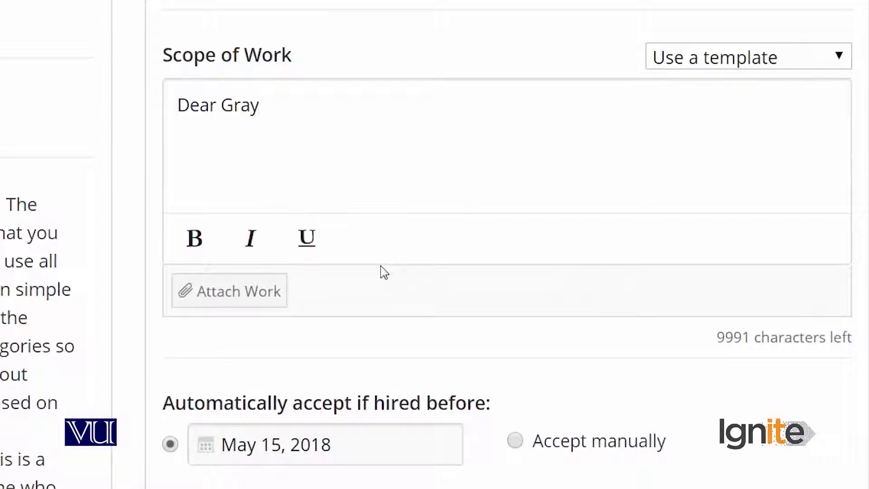
text(sao)
key(BackSpace)
key(BackSpace)
text(on, Thanks for reads)
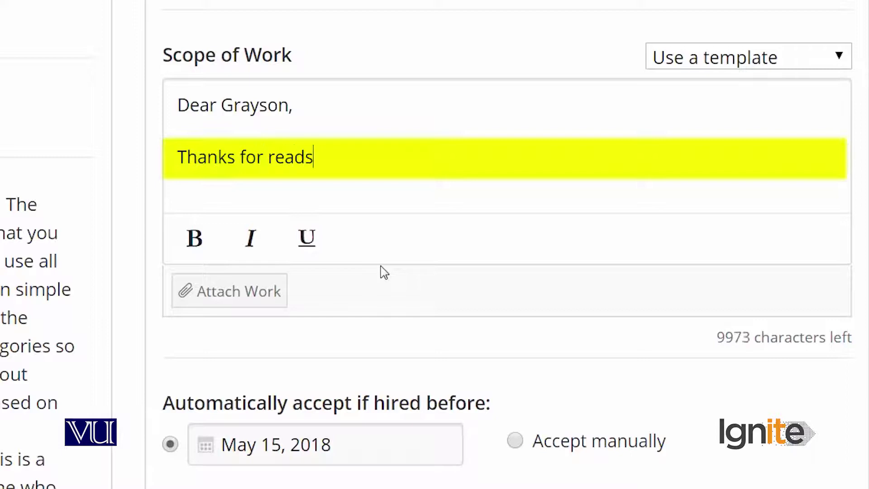
key(BackSpace)
text(ing )
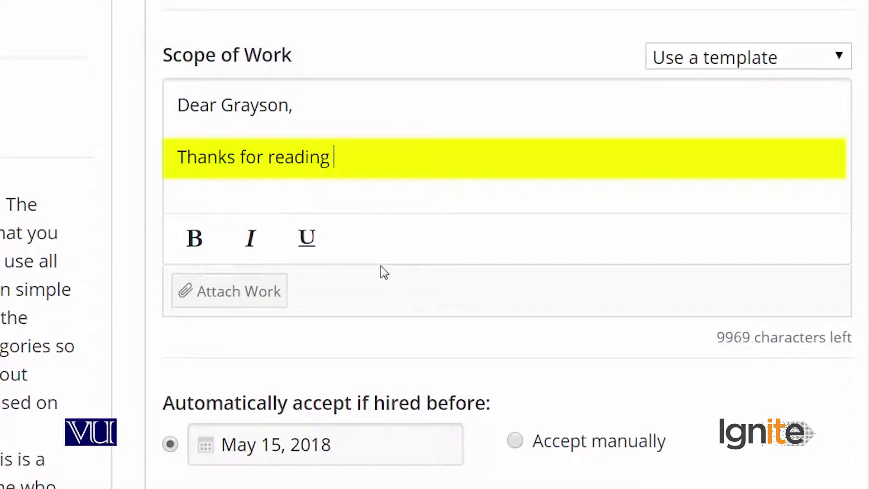
text(my response to y)
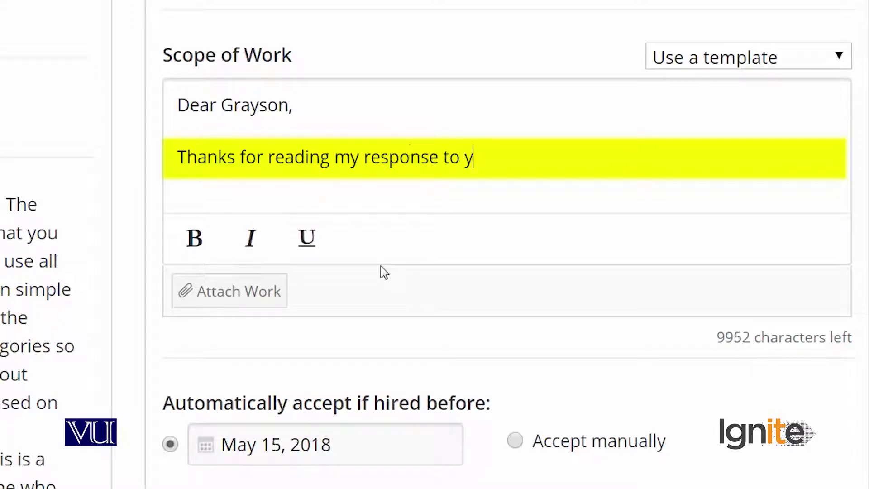
text(our project. I h)
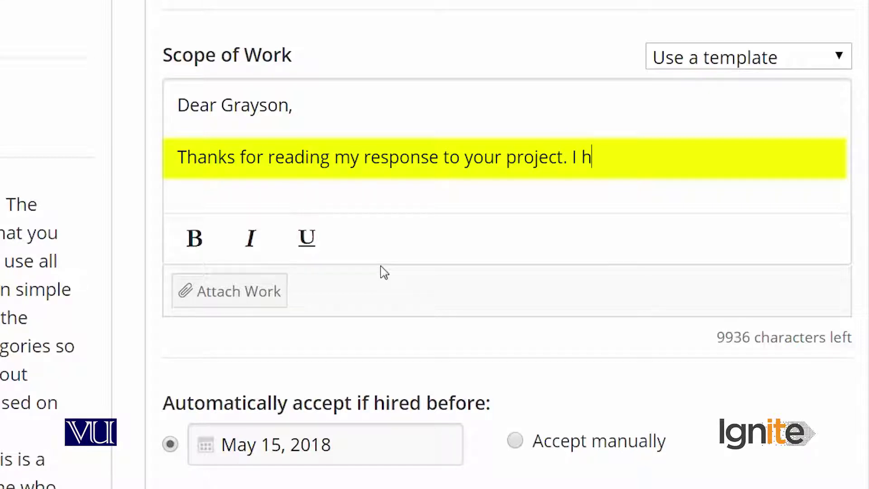
key(BackSpace)
text(am a p)
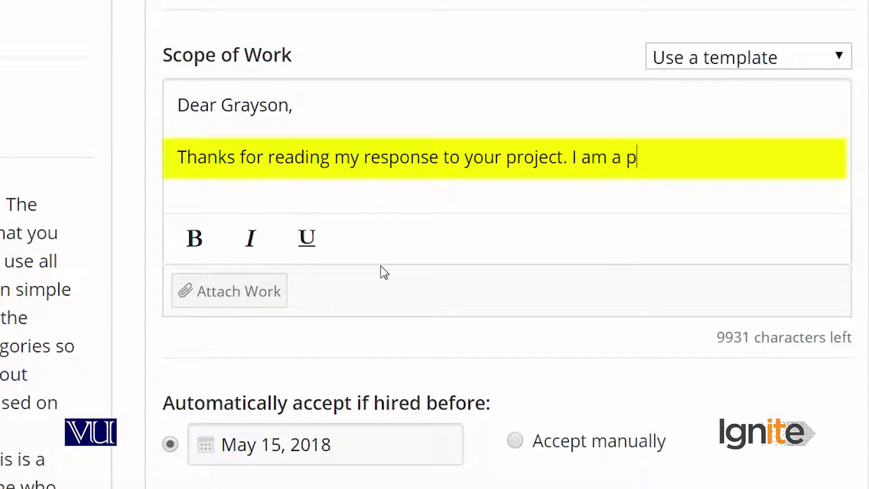
key(BackSpace)
text(creati)
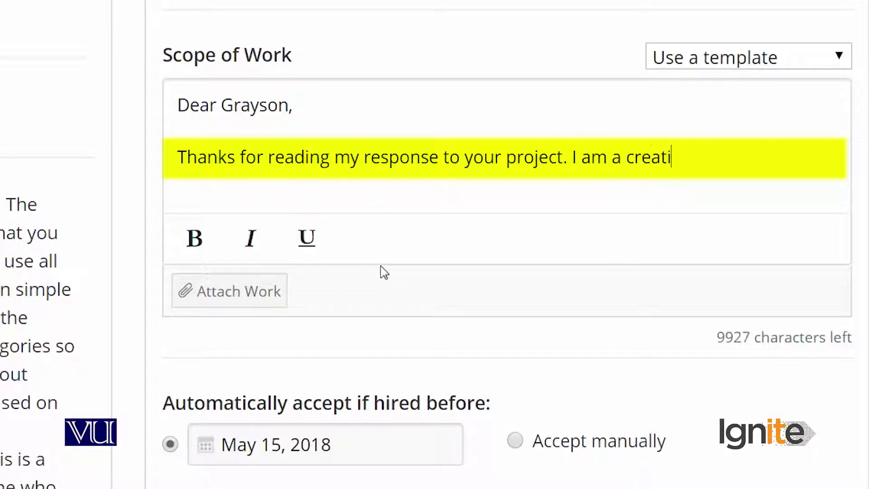
text(ve content writing w)
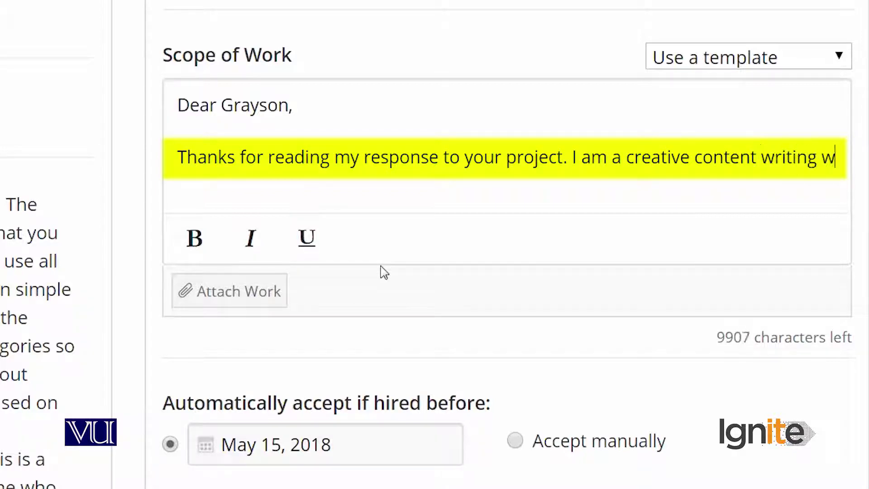
text(ho owns a blog andf)
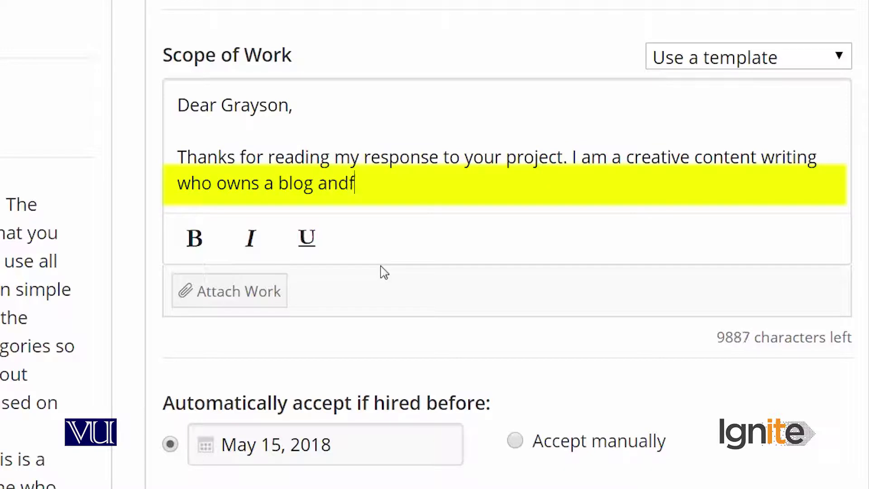
key(BackSpace)
text(have )
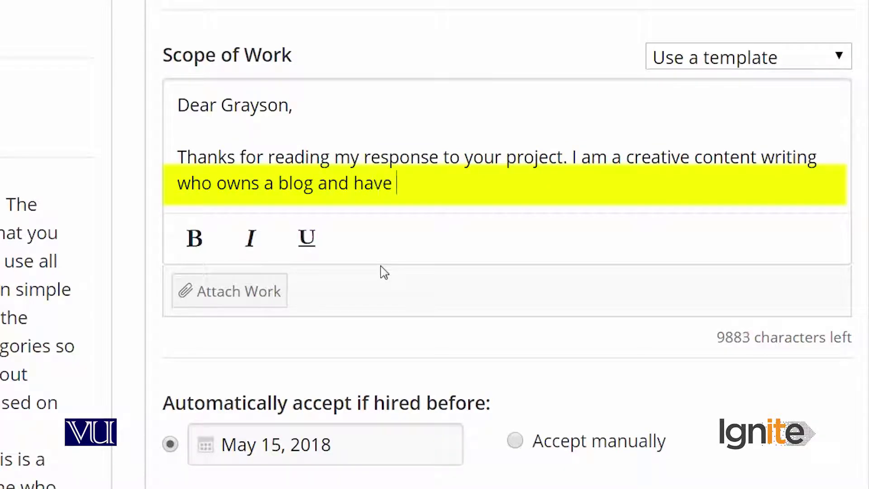
text(been writi)
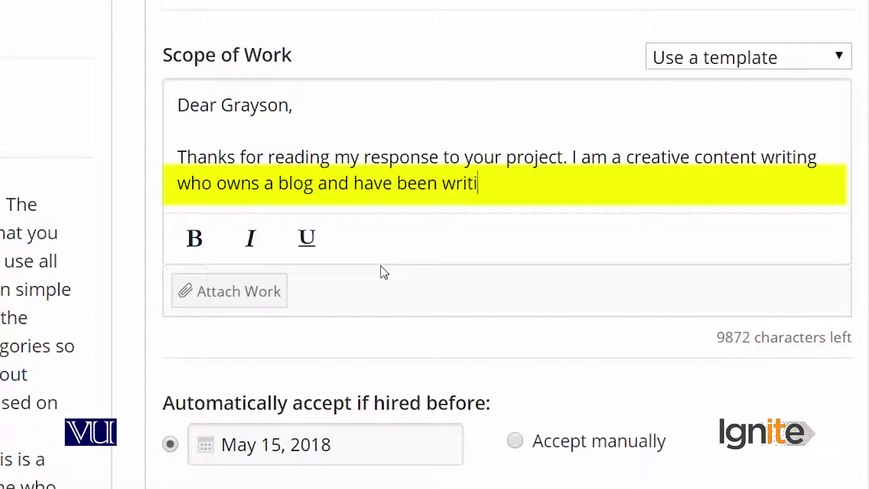
text(ng si)
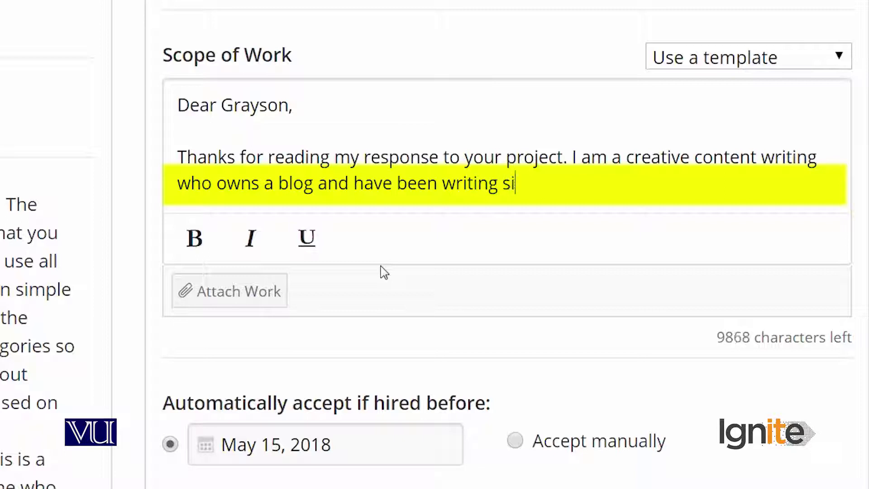
text(nce 3 years)
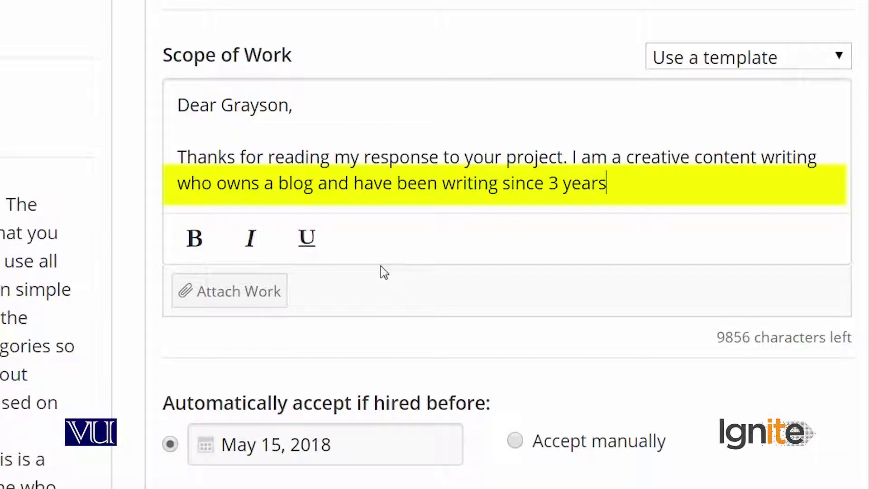
text( (All week). Tk)
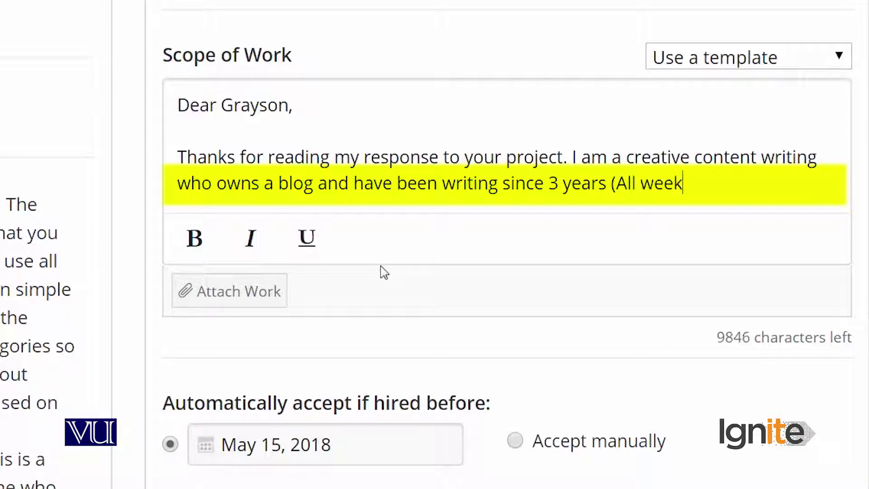
key(BackSpace)
text(ake a)
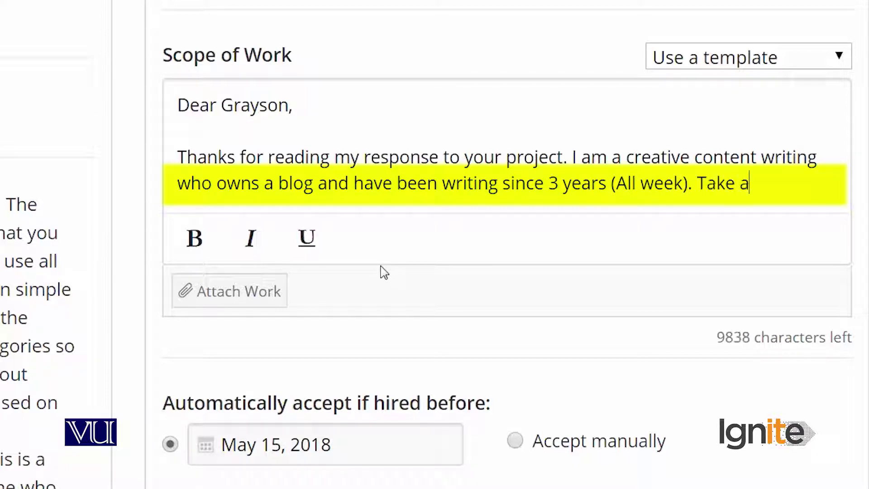
text( look at my)
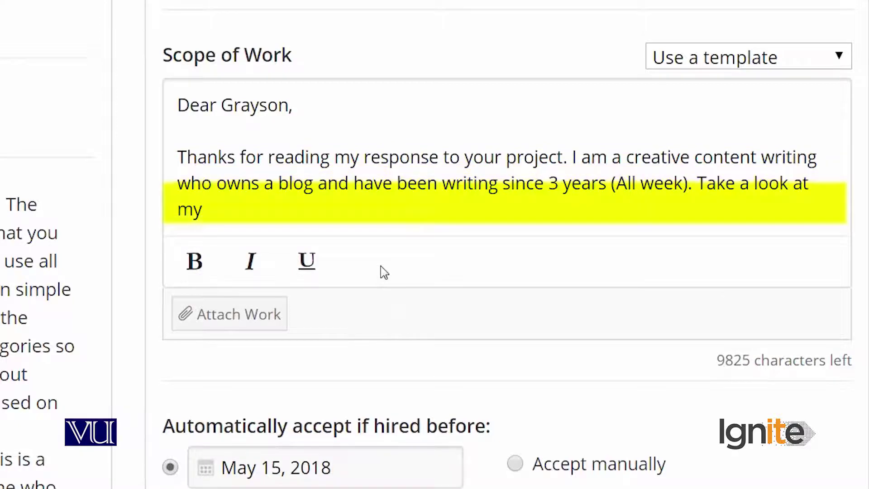
text( Blog https:)
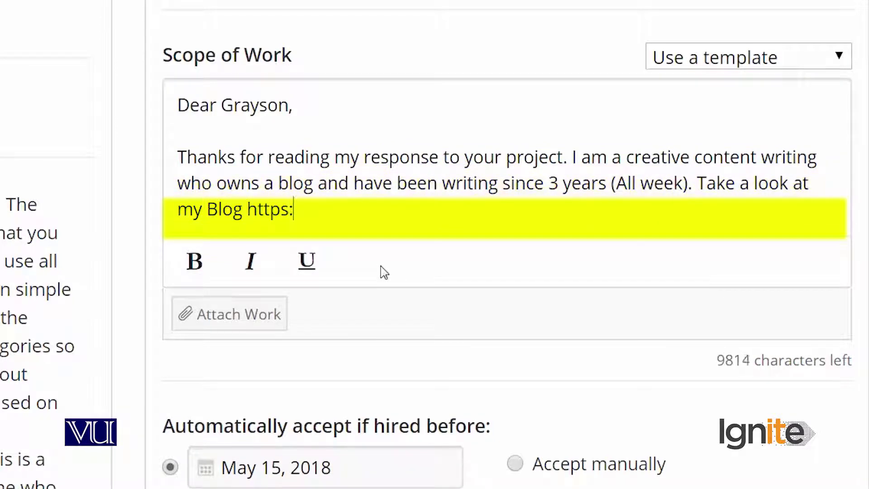
text(//www.)
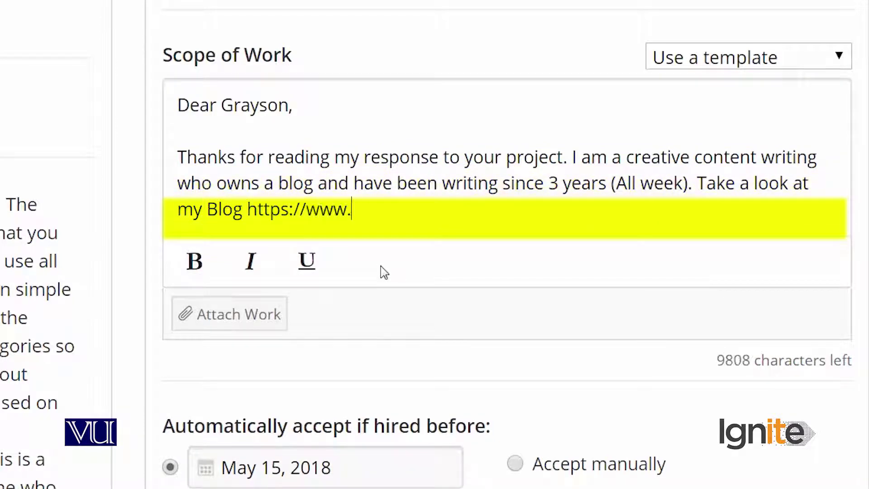
text(beingguru)
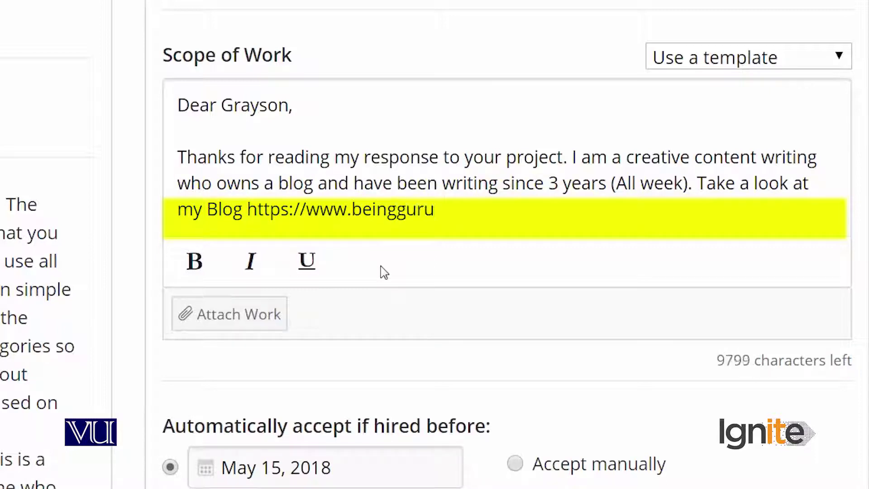
text(.com. It )
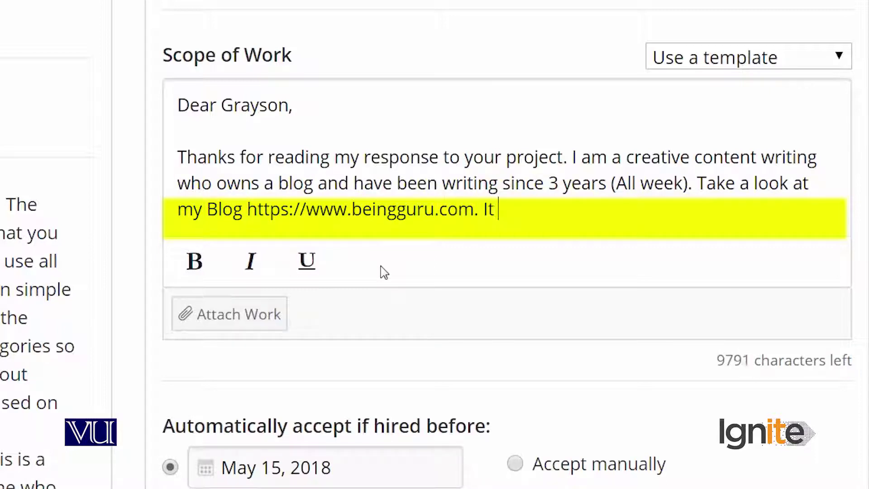
text(is a Tech)
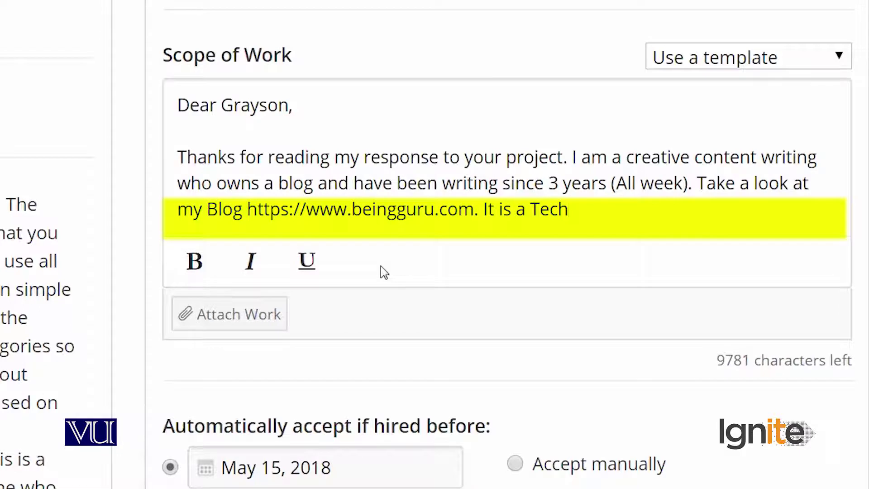
text(/Motivation b)
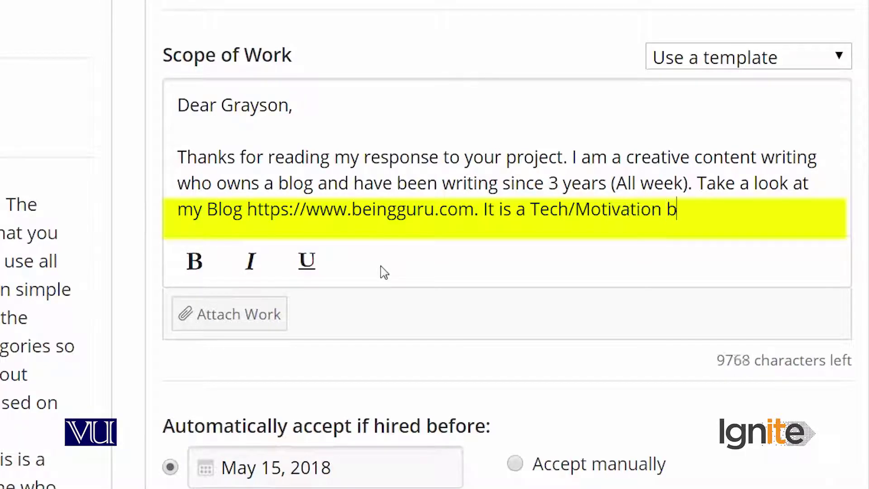
text(log that c)
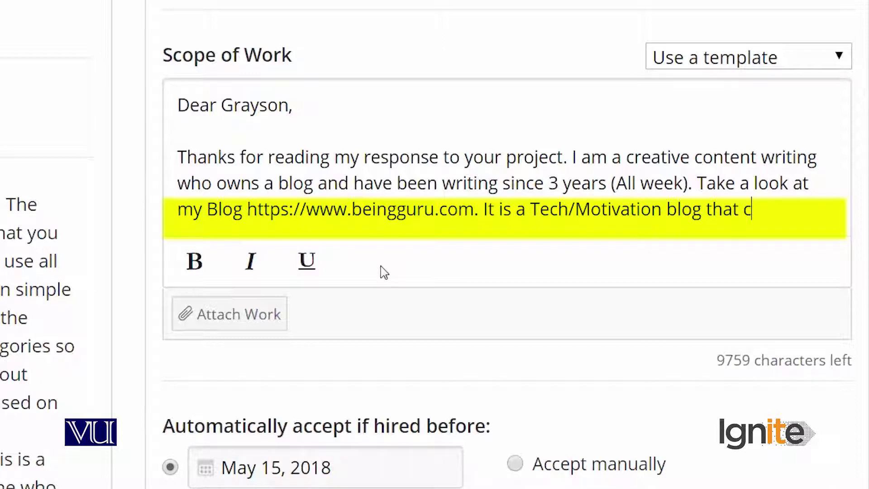
text(overs different)
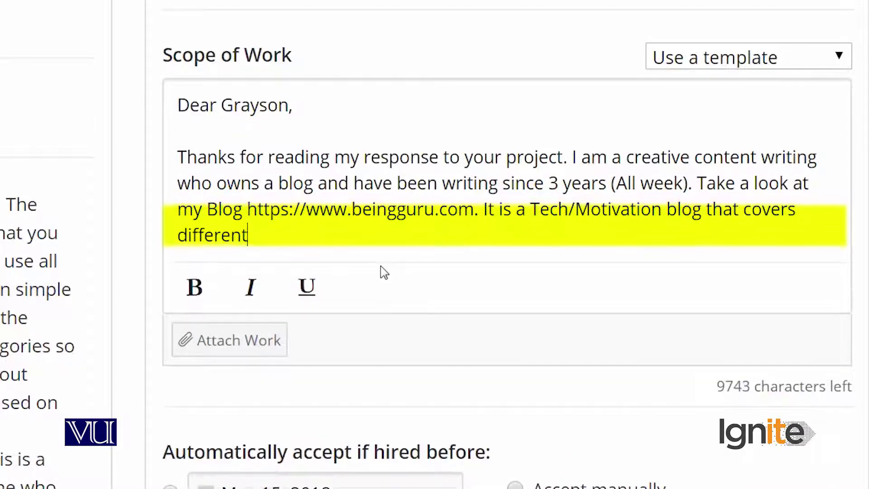
text( topics such as latest technology news, )
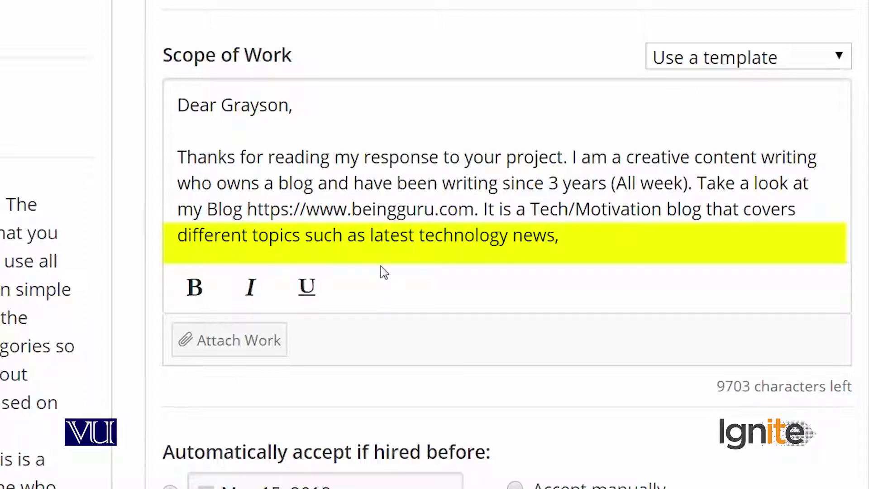
text(Celebrity )
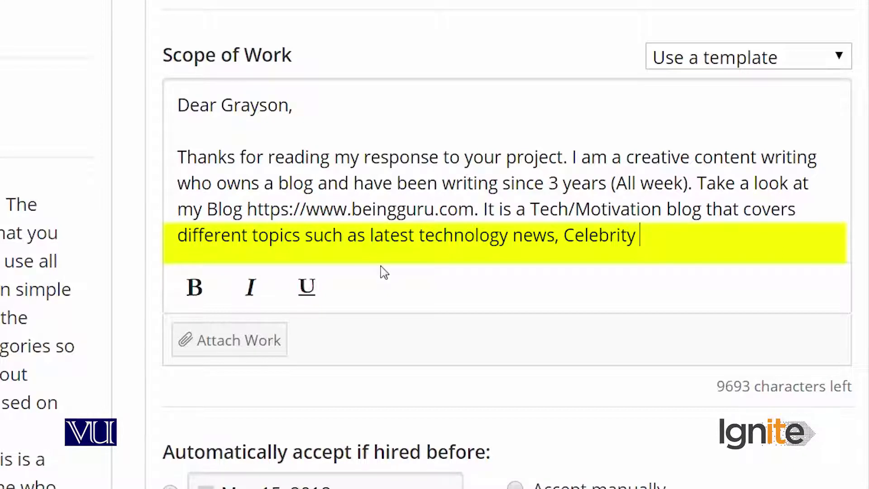
text(speech)
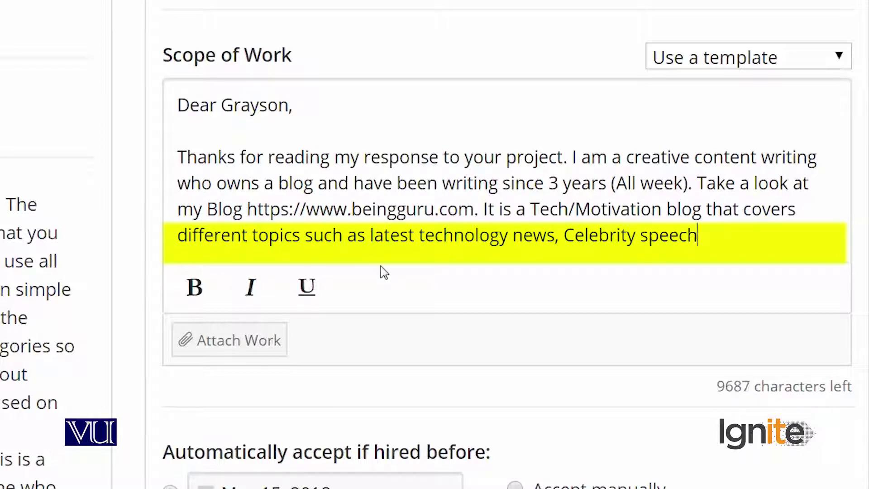
text(es, money)
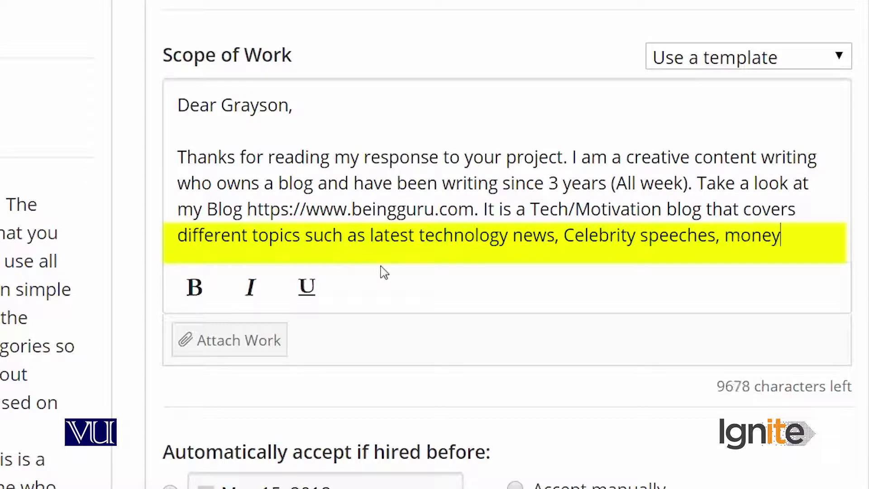
text(, Bitcoinm)
key(BackSpace)
text(, T)
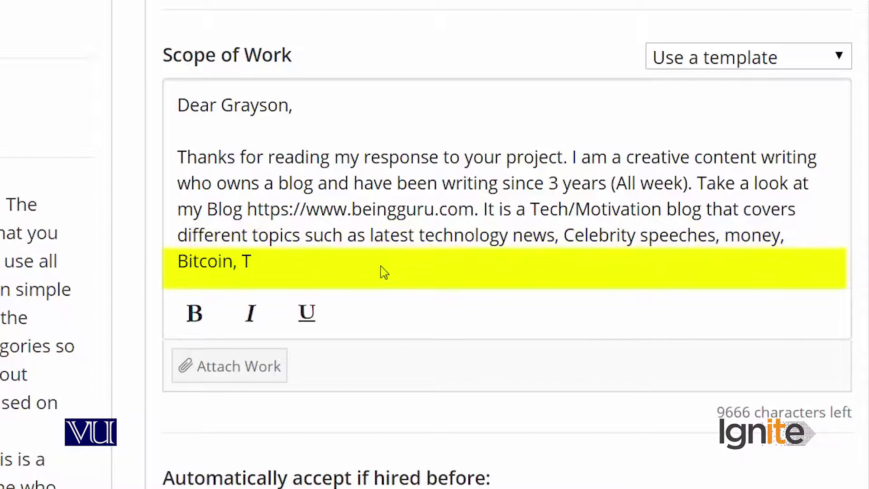
key(BackSpace)
text(Mob)
text(ile phones an)
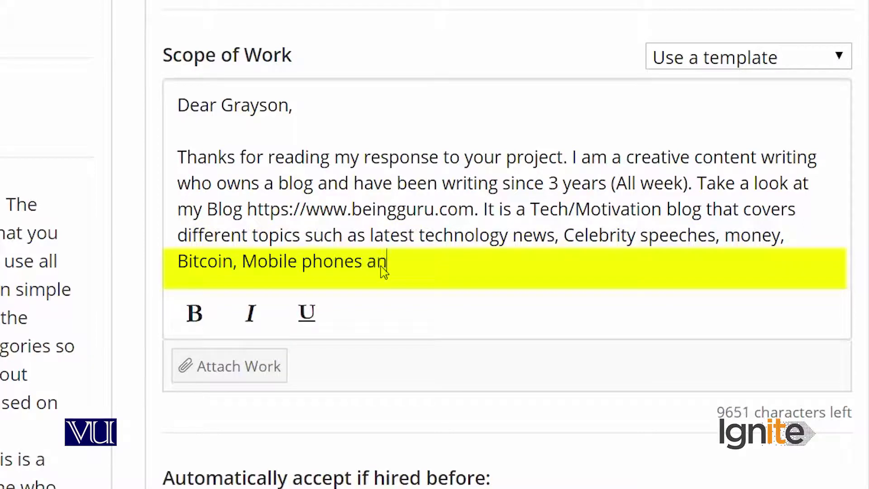
text(d lot more.)
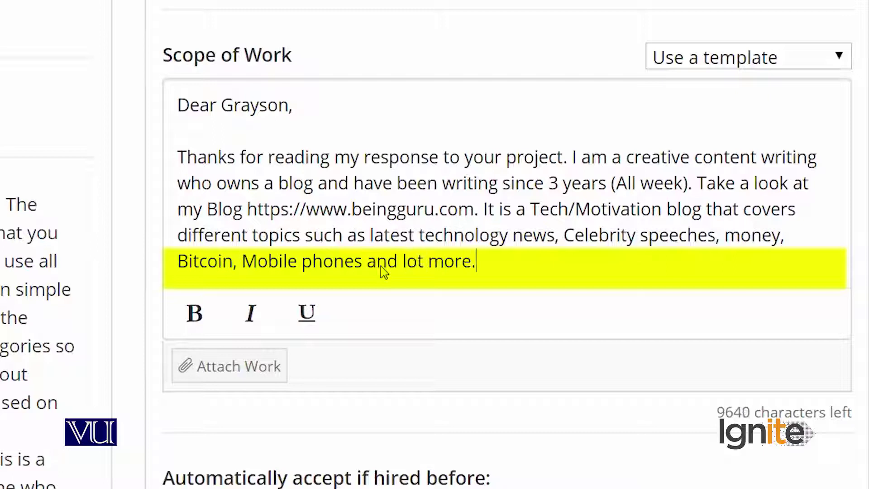
text( T)
key(BackSpace)
text(Ple)
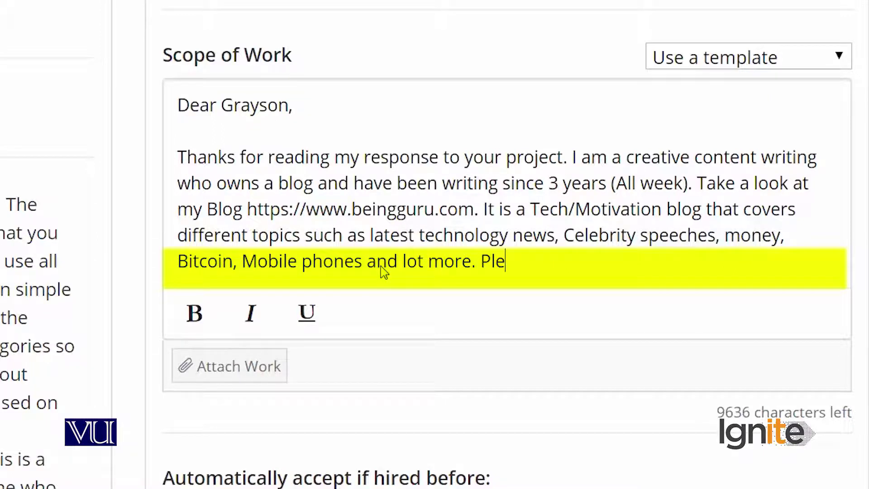
text(ase see my web)
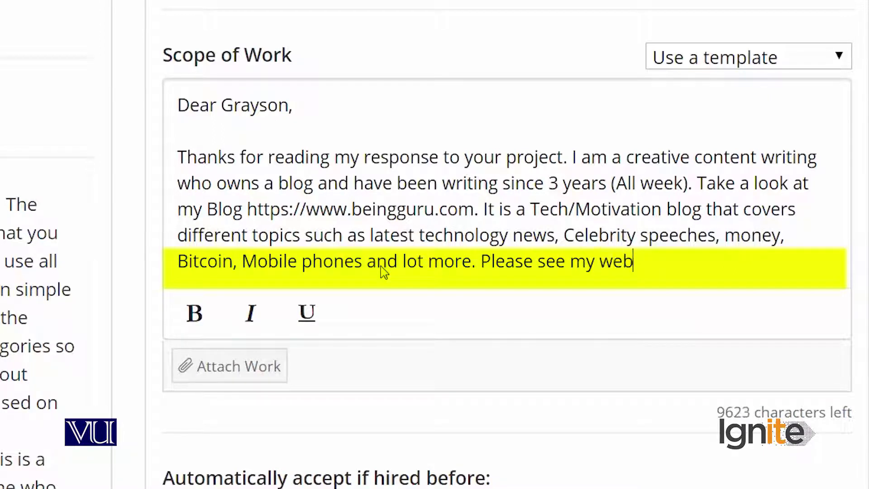
text(site to)
key(BackSpace)
key(BackSpace)
key(BackSpace)
key(BackSpace)
key(BackSpace)
key(BackSpace)
key(BackSpace)
key(BackSpace)
key(BackSpace)
key(BackSpace)
key(BackSpace)
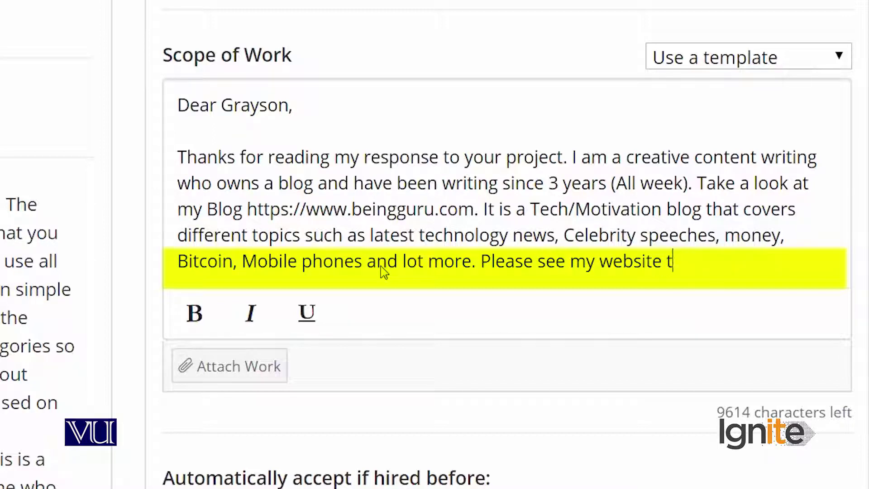
key(BackSpace)
text(blog to k)
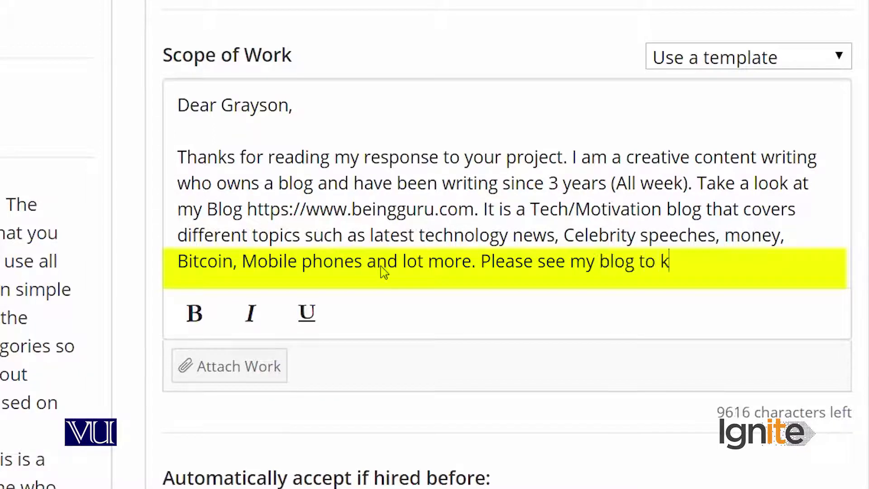
key(BackSpace)
text(know more.)
key(Return)
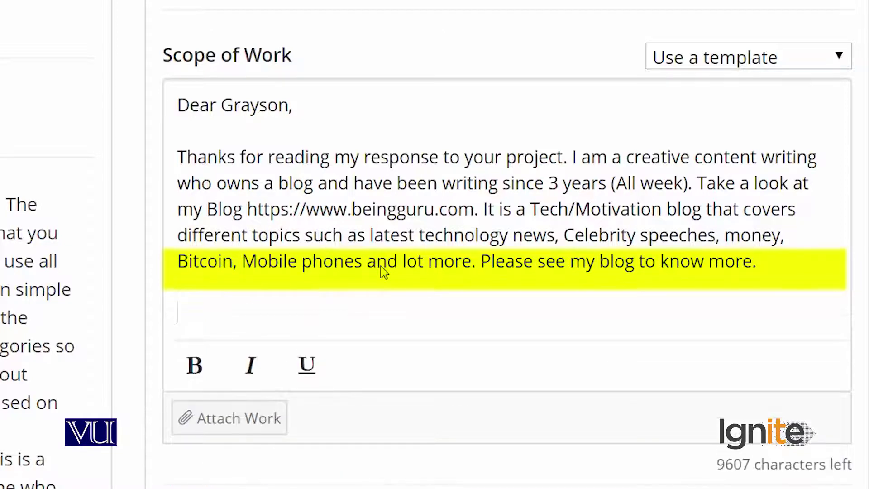
text(I would like to offer my ss)
- Offer services for the client's blog and ask whether pricing is per article or e.g. 'X price for 5 articles'
key(BackSpace)
text(ervices fo)
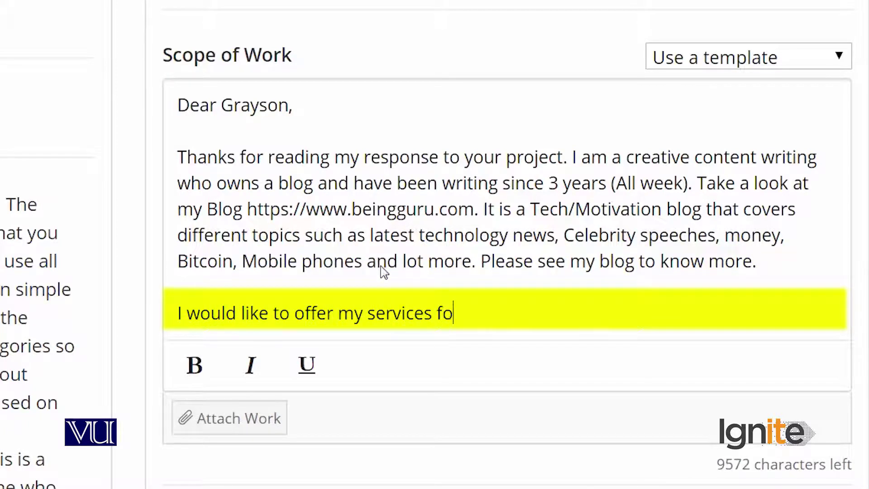
text(r your blog.)
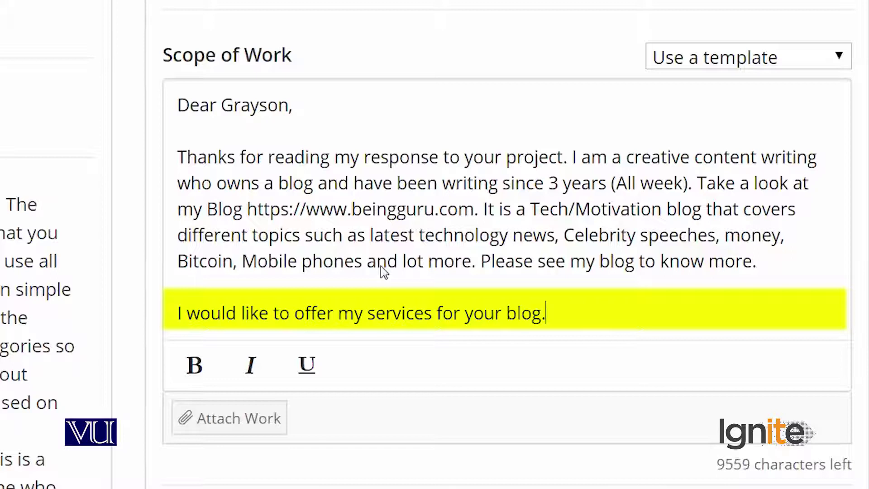
text( I have a que)
text(stion/)
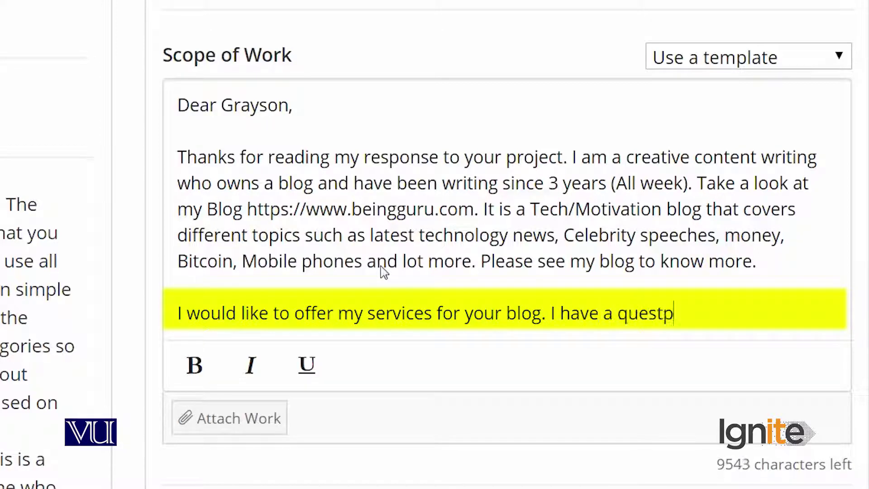
key(BackSpace)
text(.)
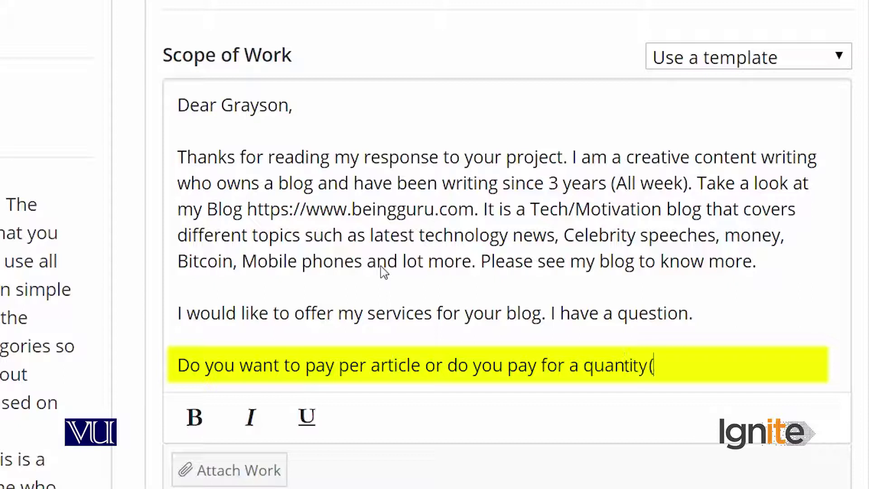
text(X price for 5 articles))
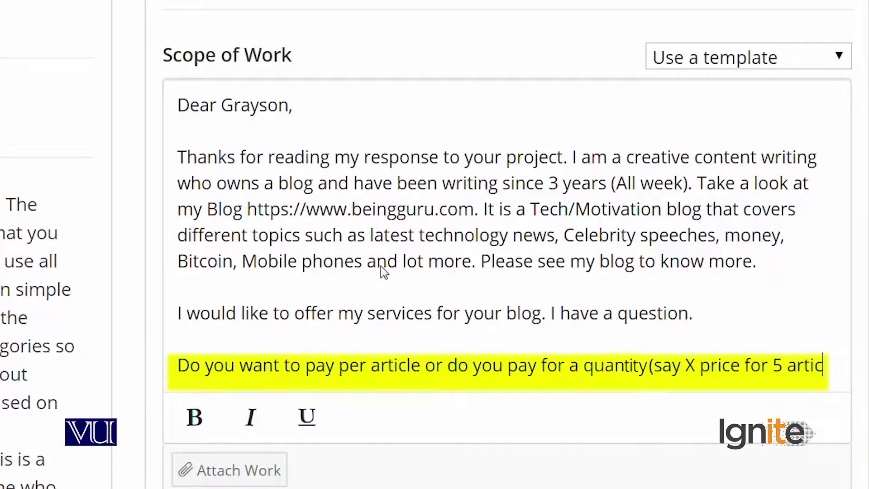
text(?)
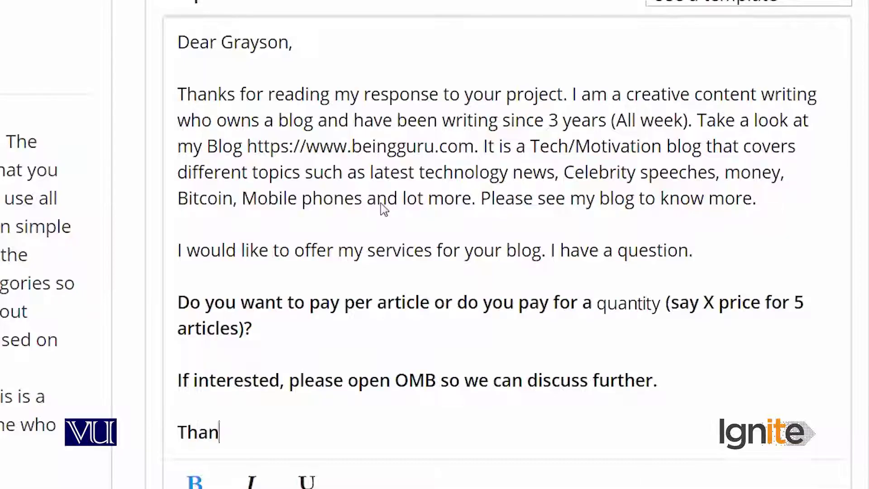
text(ks)
key(Return)
text(Hisham Sarwar)
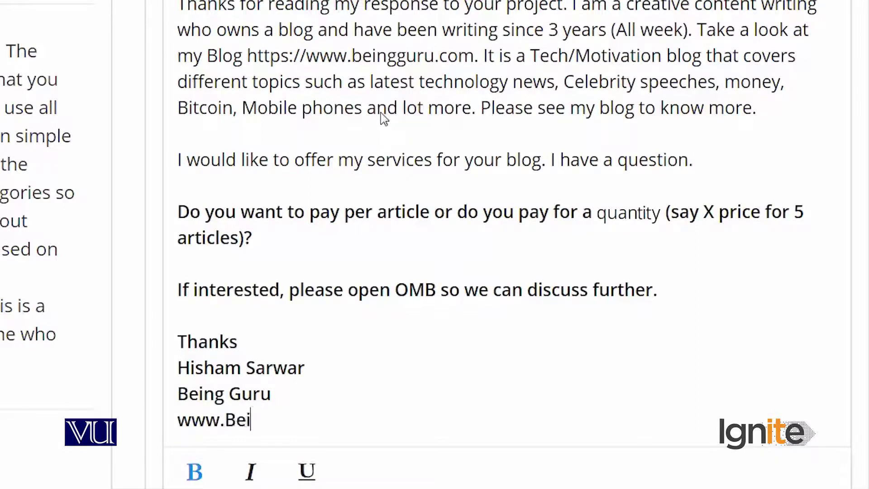
text(ngGuru.com)
key(Return)
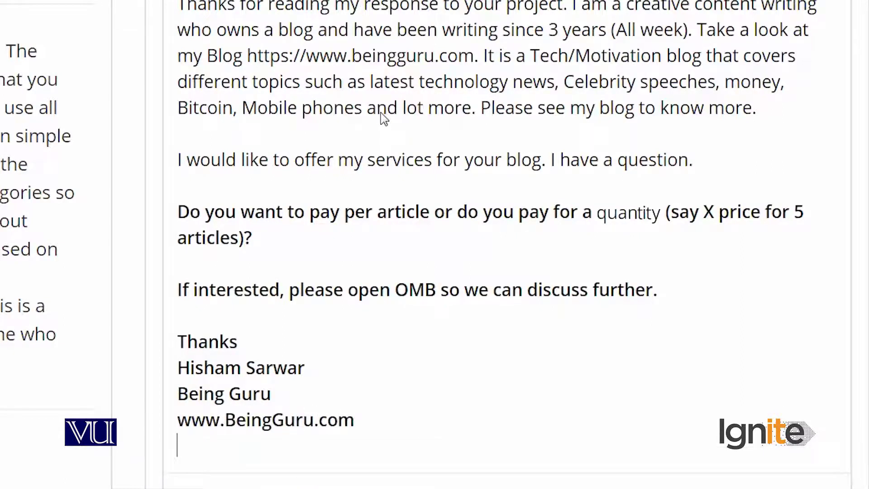
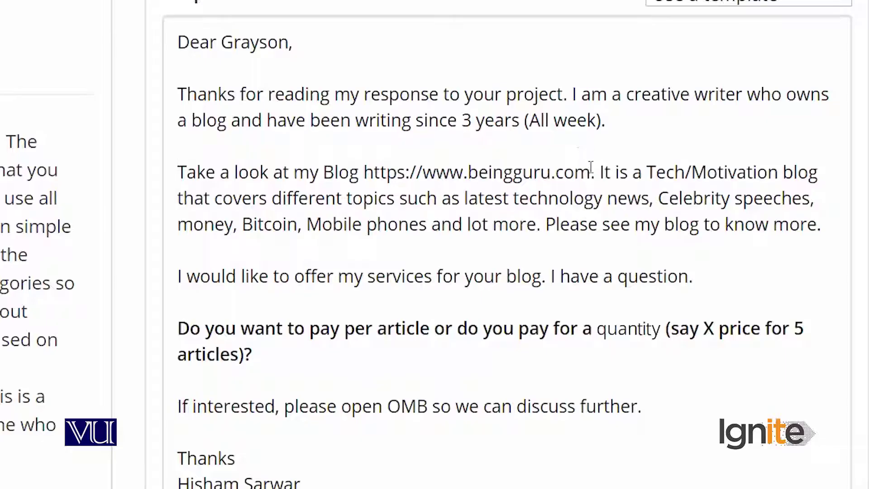
- Make the blog URL bold and change the offer to 'writing services for your blog'
drag(591, 168, 541, 167)
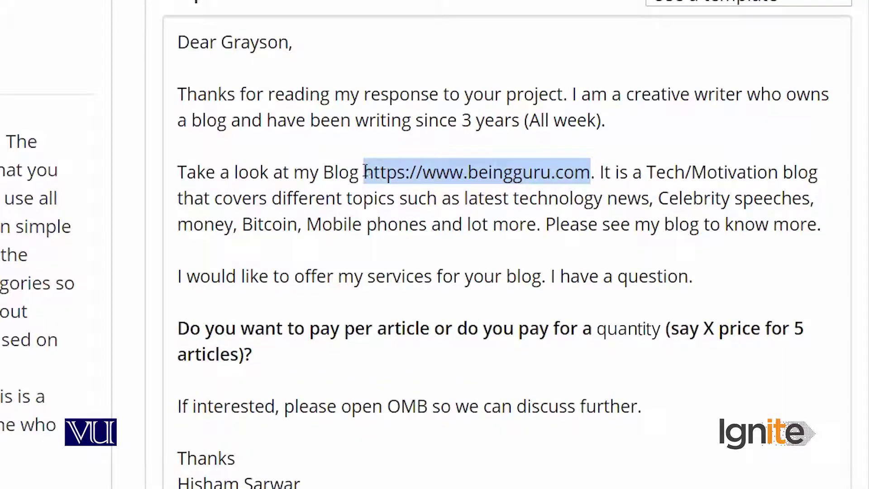
key(ctrl+b)
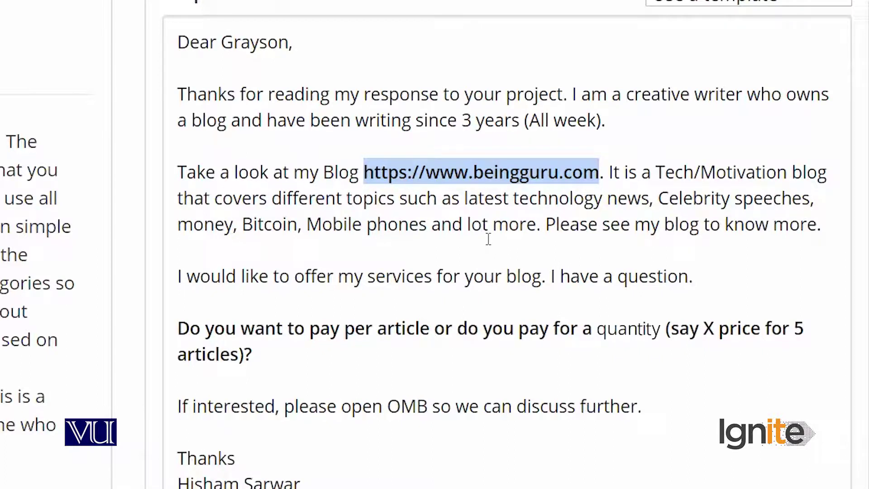
click(368, 276)
text(writinhg)
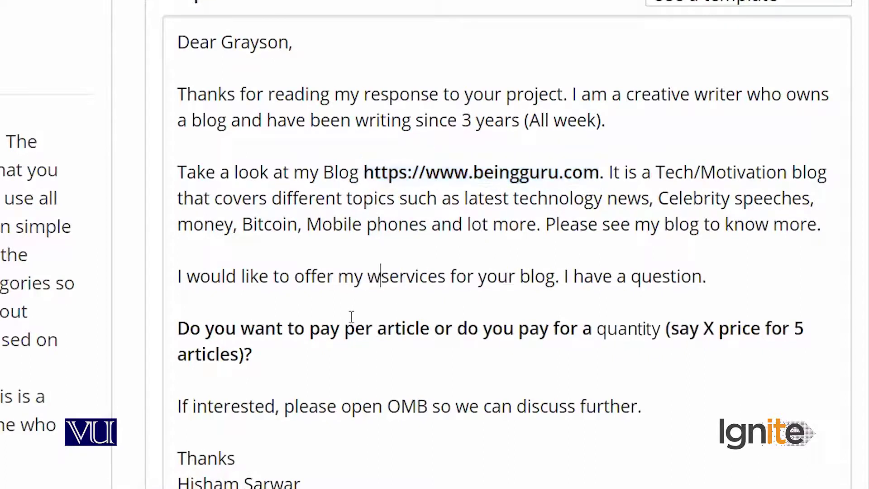
key(BackSpace)
key(BackSpace)
text(g)
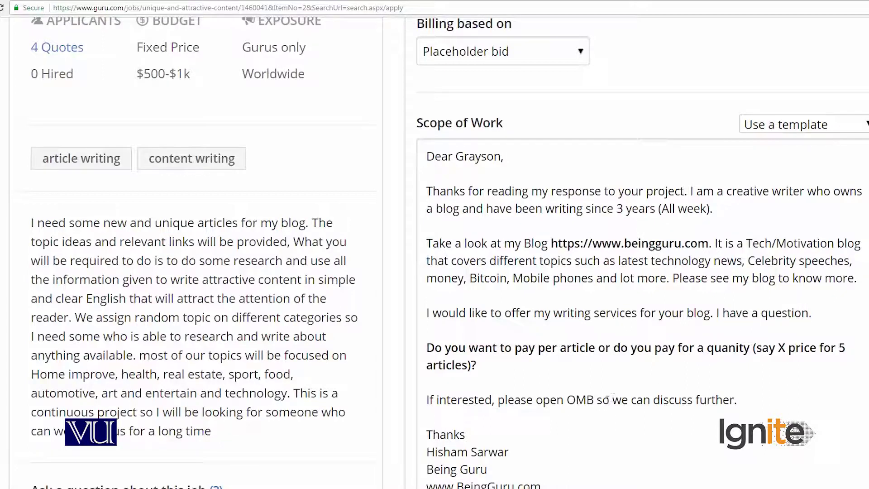
- Correct 'OMB' to 'PMB' in the closing line and scroll down to the Apply button
text(P)
scroll(686, 339, down, 3)
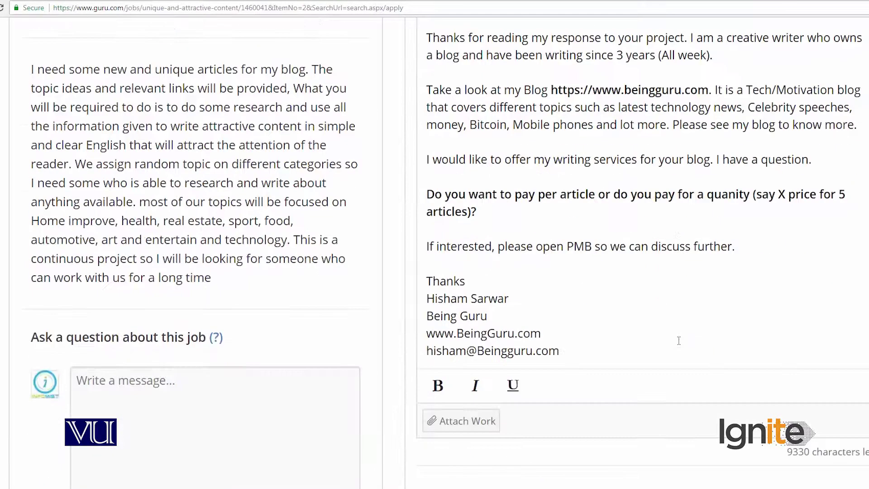
scroll(679, 340, down, 5)
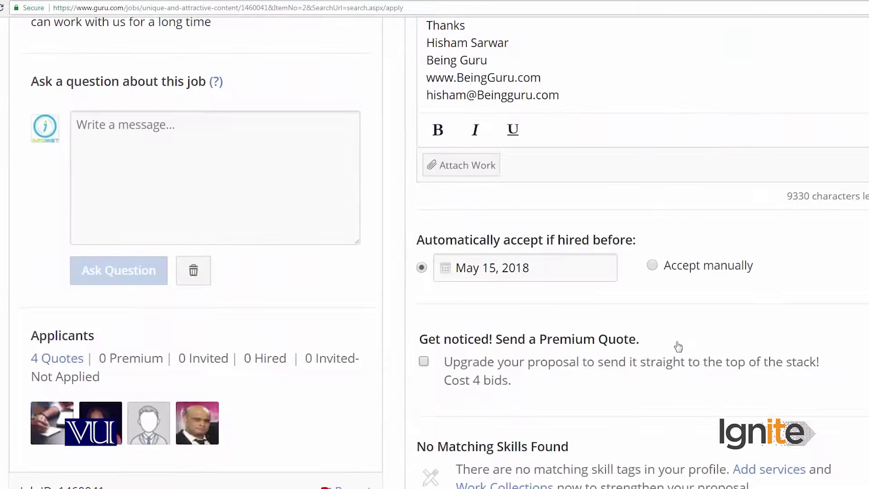
scroll(679, 347, up, 6)
scroll(678, 346, down, 9)
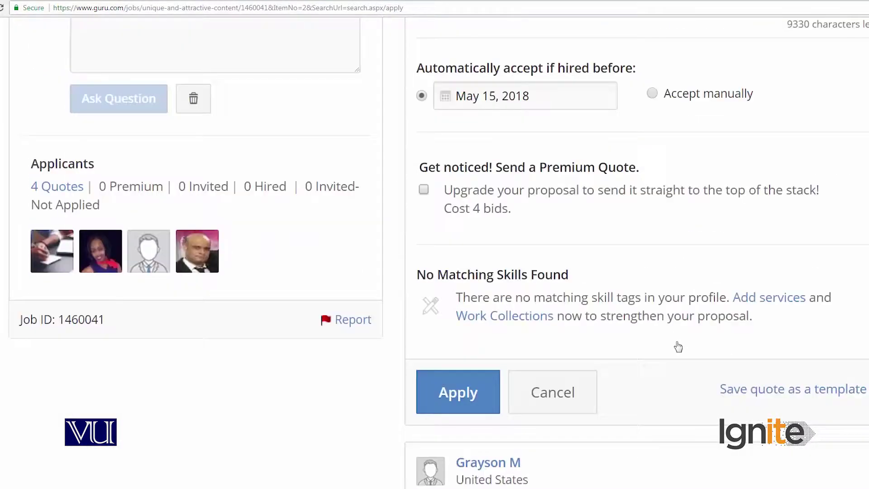
scroll(678, 346, down, 3)
scroll(679, 346, up, 4)
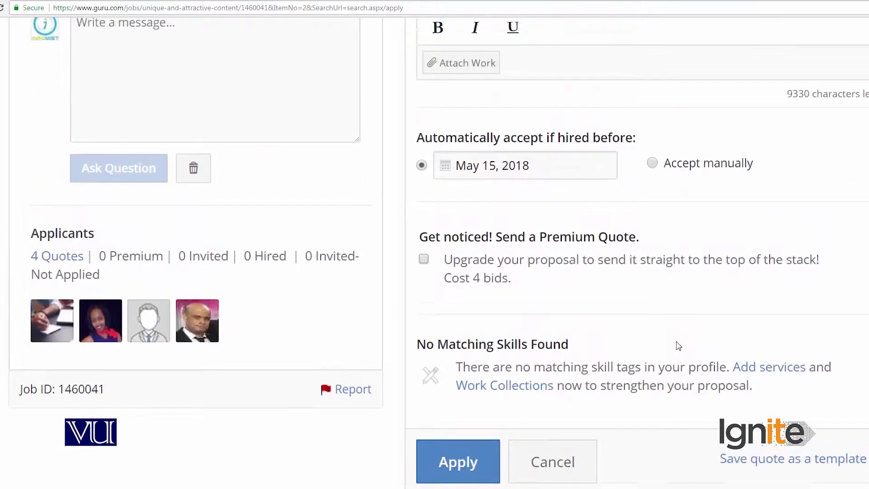